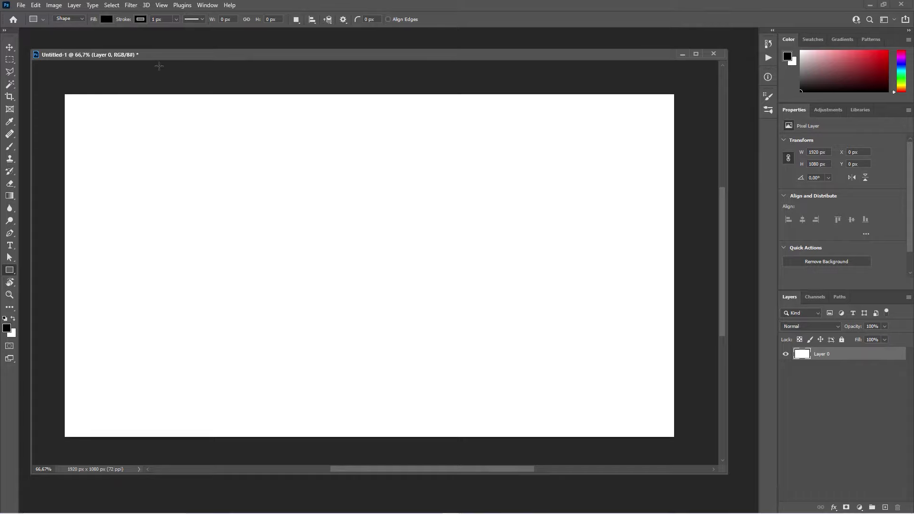
- Draw a first straight line with the Line Tool and set its stroke width to 17.25 px
{"action": "left_click_drag", "start_coordinate": [287, 60], "coordinate": [307, 55]}
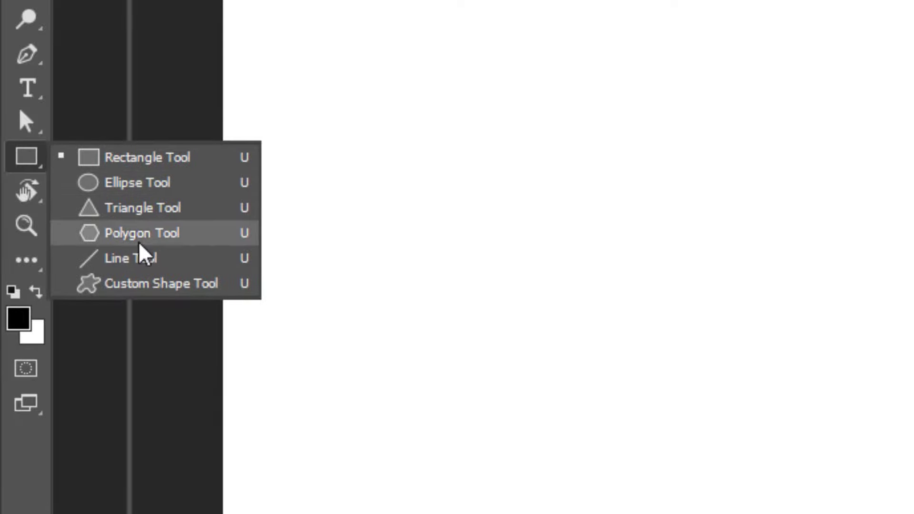
{"action": "left_click", "coordinate": [187, 261]}
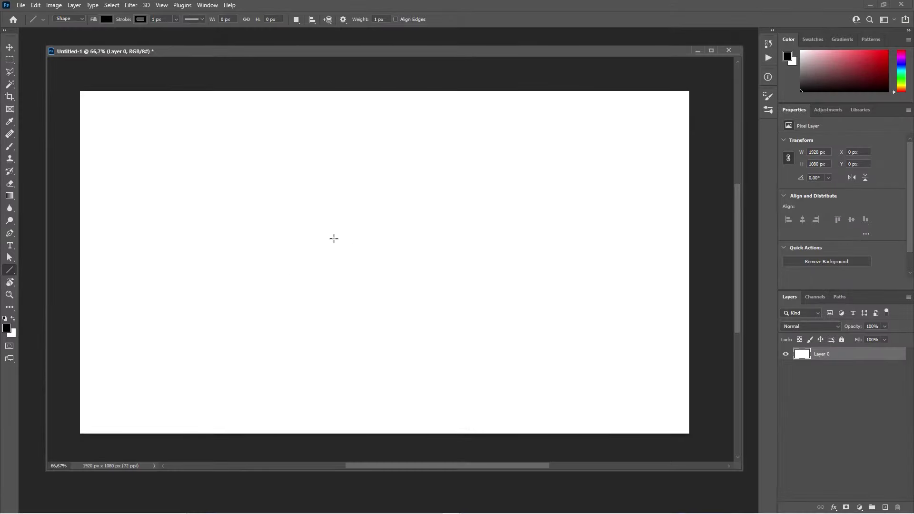
{"action": "left_click_drag", "start_coordinate": [136, 166], "coordinate": [459, 250]}
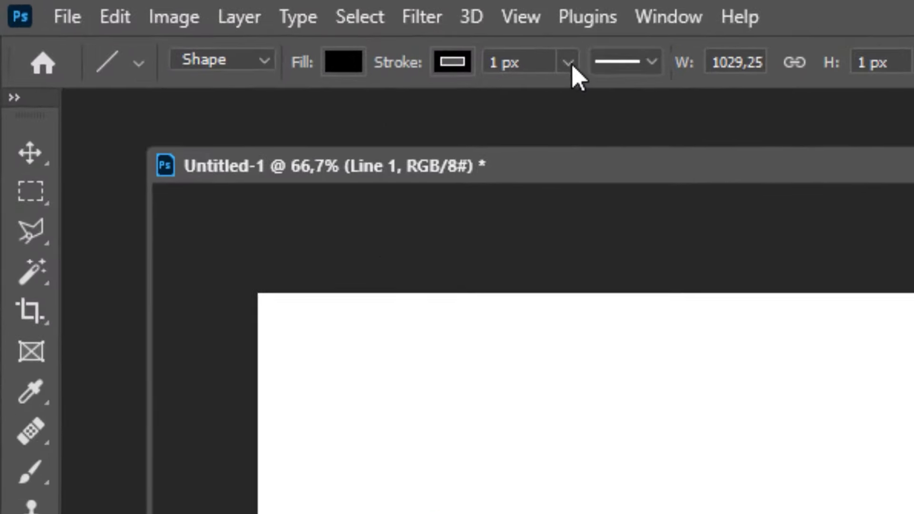
{"action": "left_click", "coordinate": [462, 50]}
{"action": "left_click_drag", "start_coordinate": [463, 80], "coordinate": [486, 81]}
{"action": "left_click_drag", "start_coordinate": [389, 64], "coordinate": [402, 64]}
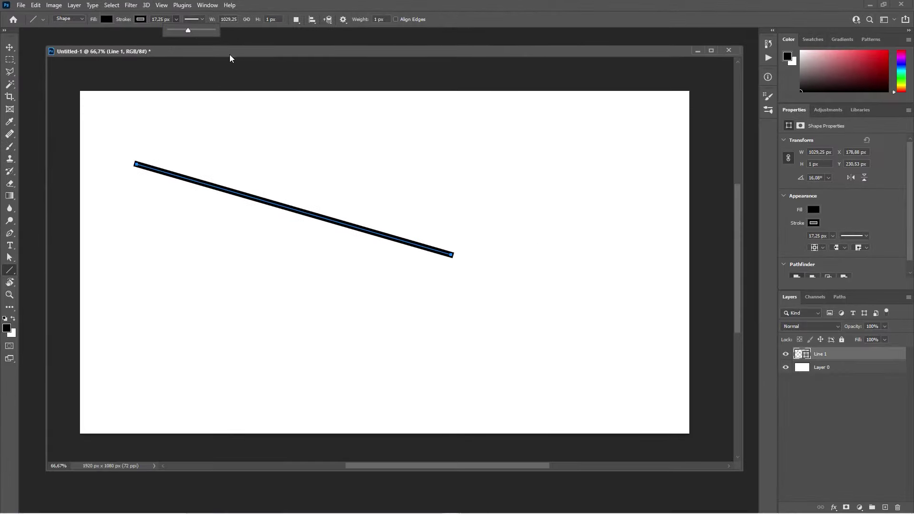
{"action": "left_click", "coordinate": [229, 53]}
- Draw six more crossing black lines across the canvas and select all seven line layers
{"action": "left_click_drag", "start_coordinate": [488, 156], "coordinate": [593, 310]}
{"action": "mouse_move", "coordinate": [520, 315]}
{"action": "left_mouse_down"}
{"action": "mouse_move", "coordinate": [348, 348]}
{"action": "mouse_move", "coordinate": [384, 374]}
{"action": "mouse_move", "coordinate": [300, 271]}
{"action": "left_mouse_up"}
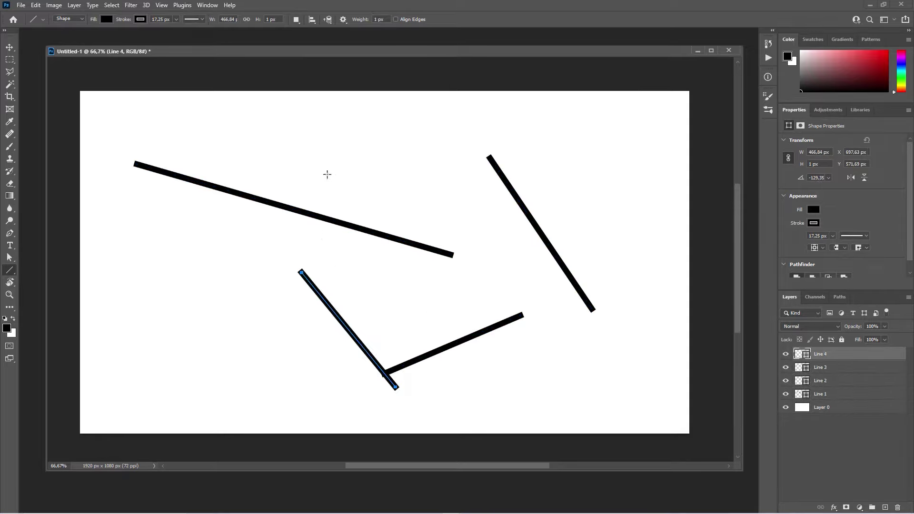
{"action": "left_click_drag", "start_coordinate": [305, 351], "coordinate": [340, 152]}
{"action": "left_click_drag", "start_coordinate": [275, 156], "coordinate": [446, 240]}
{"action": "left_click_drag", "start_coordinate": [431, 137], "coordinate": [352, 296]}
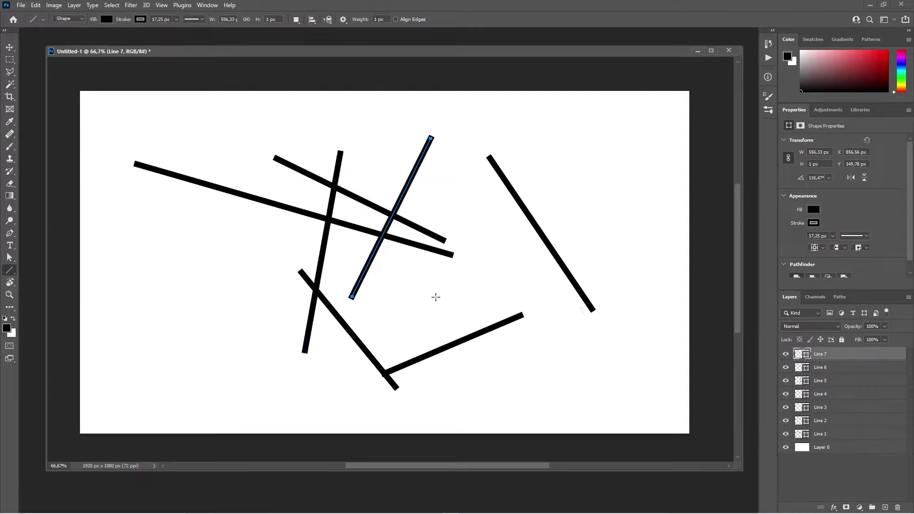
{"action": "left_click", "coordinate": [828, 434], "text": "shift"}
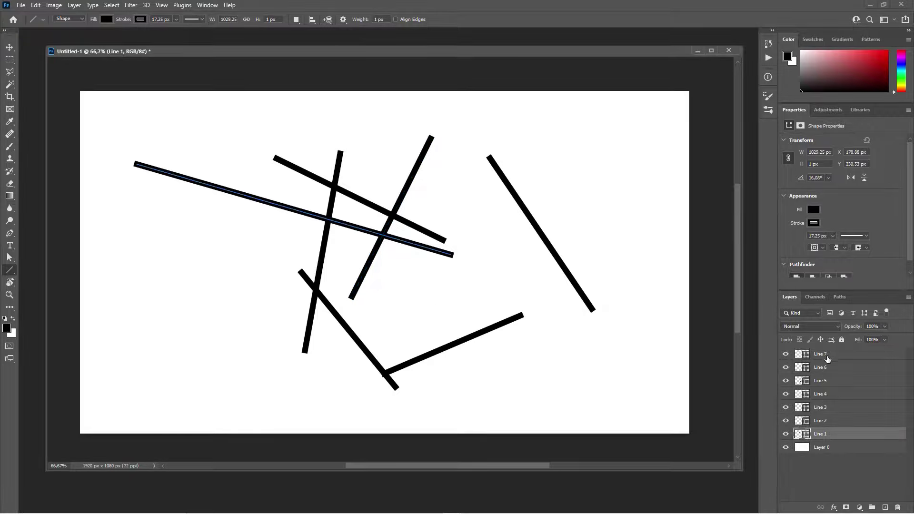
- Delete the seven line layers, paint five trial brush strokes on Layer 0, then undo them
{"action": "key", "text": "Delete"}
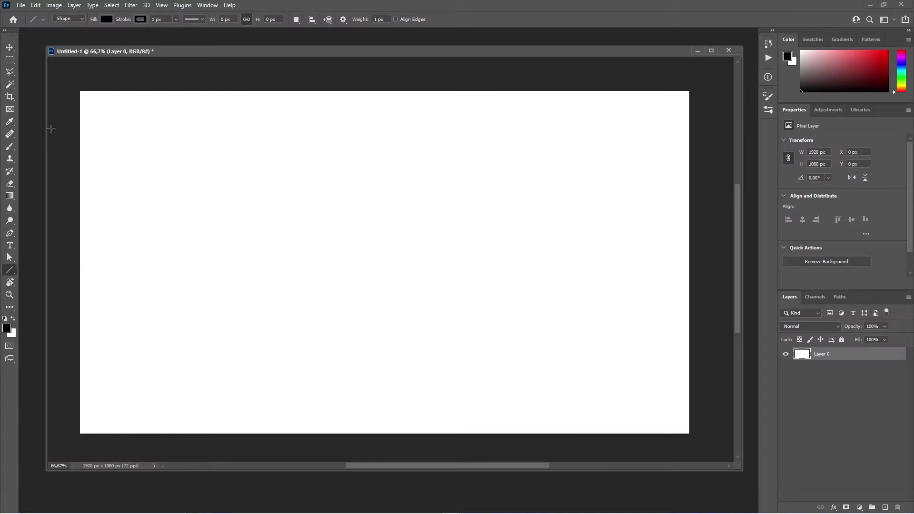
{"action": "left_click", "coordinate": [12, 147]}
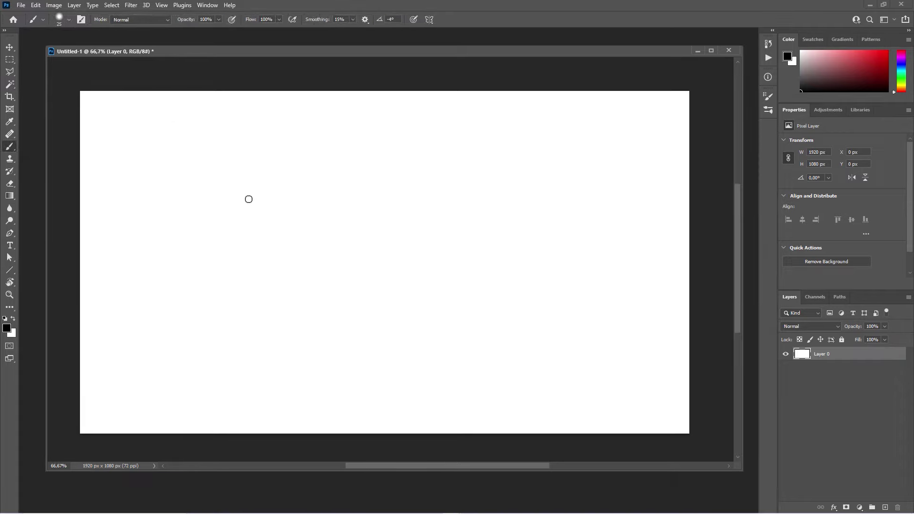
{"action": "left_click_drag", "start_coordinate": [170, 166], "coordinate": [583, 157]}
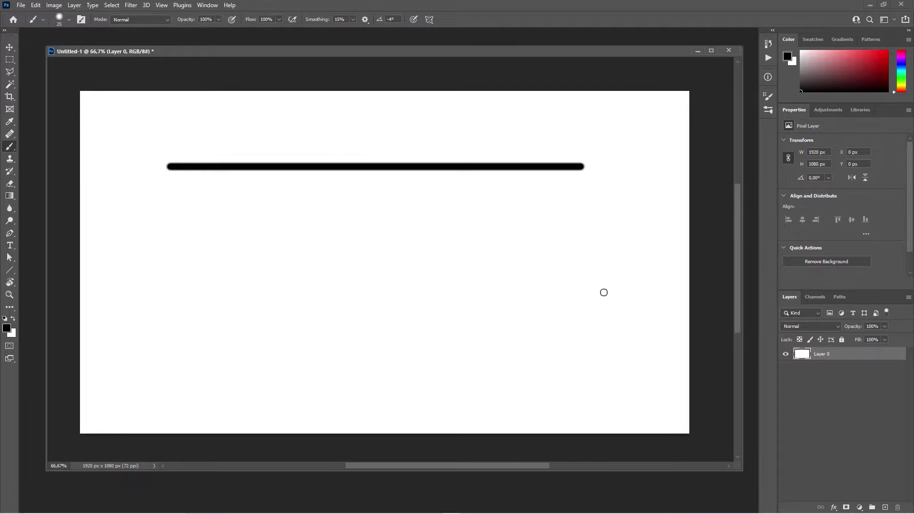
{"action": "left_click_drag", "start_coordinate": [347, 127], "coordinate": [348, 356]}
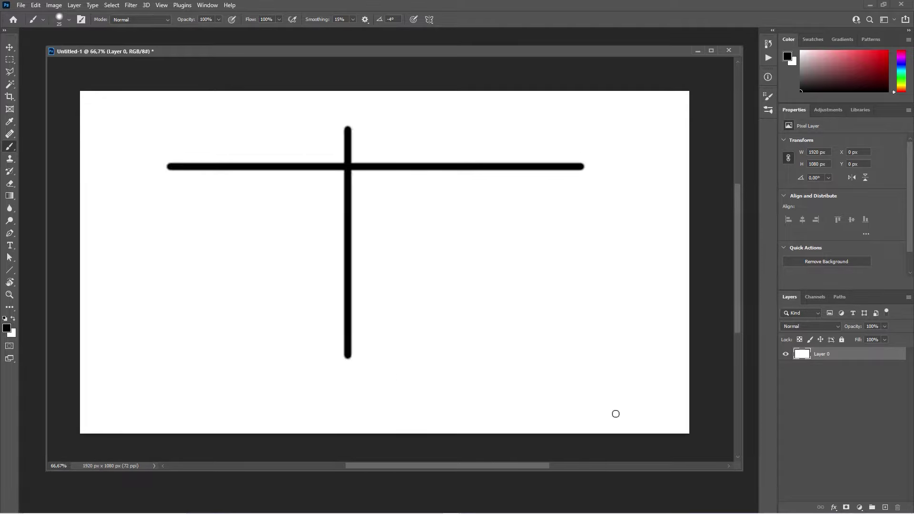
{"action": "mouse_move", "coordinate": [391, 202]}
{"action": "left_mouse_down"}
{"action": "mouse_move", "coordinate": [426, 237]}
{"action": "mouse_move", "coordinate": [636, 275]}
{"action": "left_mouse_up"}
{"action": "left_click_drag", "start_coordinate": [454, 370], "coordinate": [620, 227]}
{"action": "left_click_drag", "start_coordinate": [290, 214], "coordinate": [556, 228]}
{"action": "key", "text": "ctrl+z"}
{"action": "key", "text": "ctrl+z"}
{"action": "key", "text": "ctrl+z"}
{"action": "key", "text": "ctrl+z"}
{"action": "key", "text": "ctrl+z"}
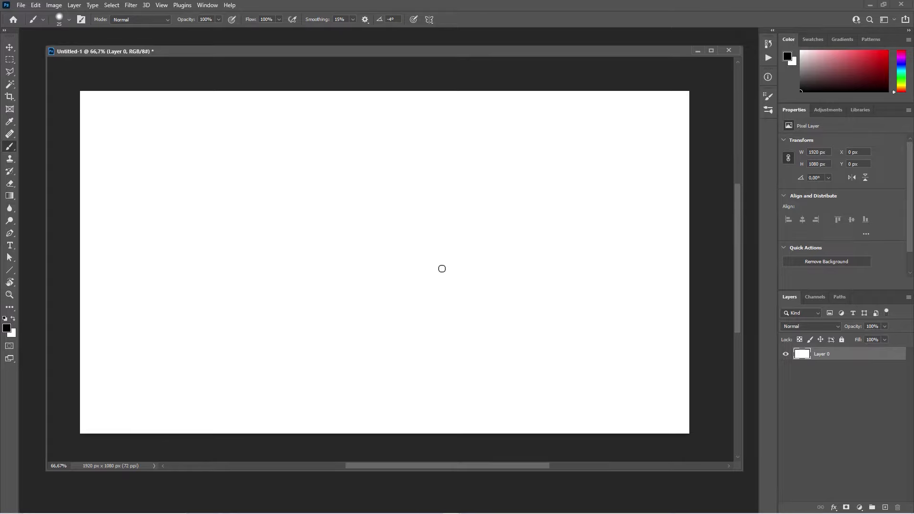
{"action": "left_click", "coordinate": [154, 141]}
{"action": "left_click", "coordinate": [415, 339], "text": "shift"}
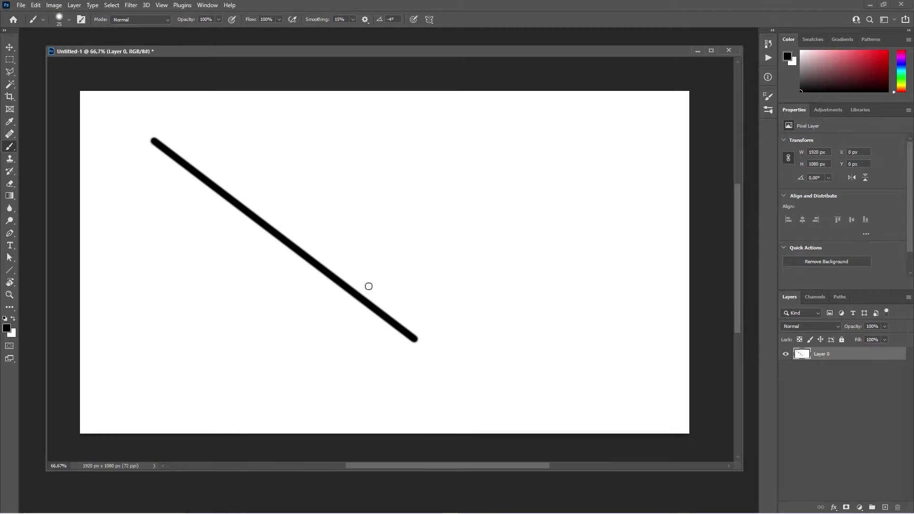
{"action": "left_click", "coordinate": [251, 125]}
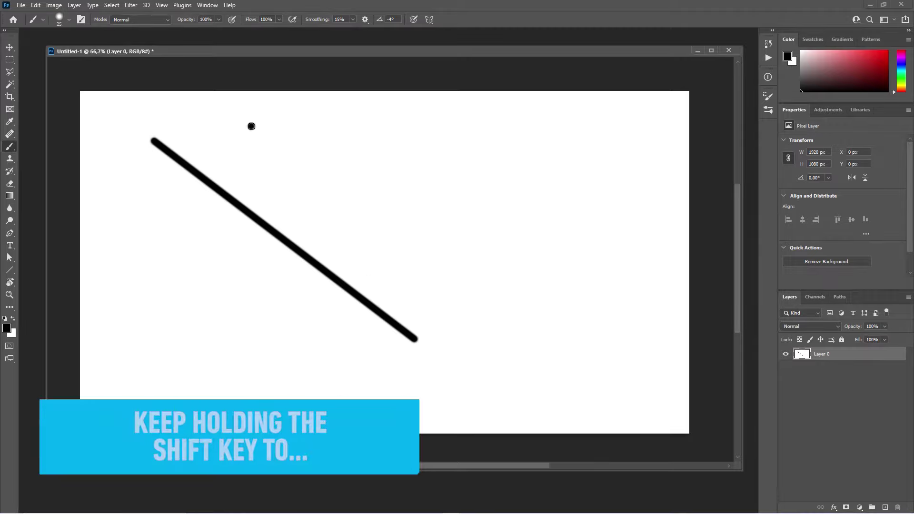
{"action": "left_click", "coordinate": [551, 168], "text": "shift"}
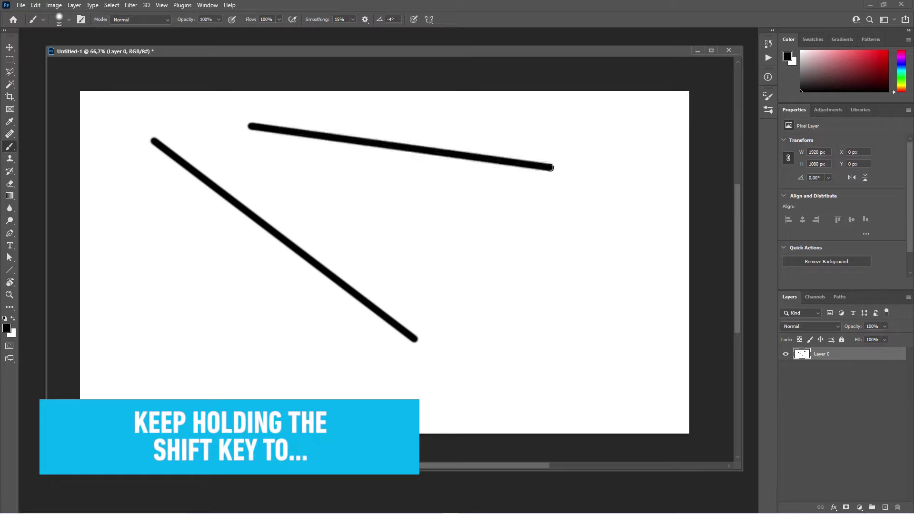
{"action": "left_click", "coordinate": [621, 294], "text": "shift"}
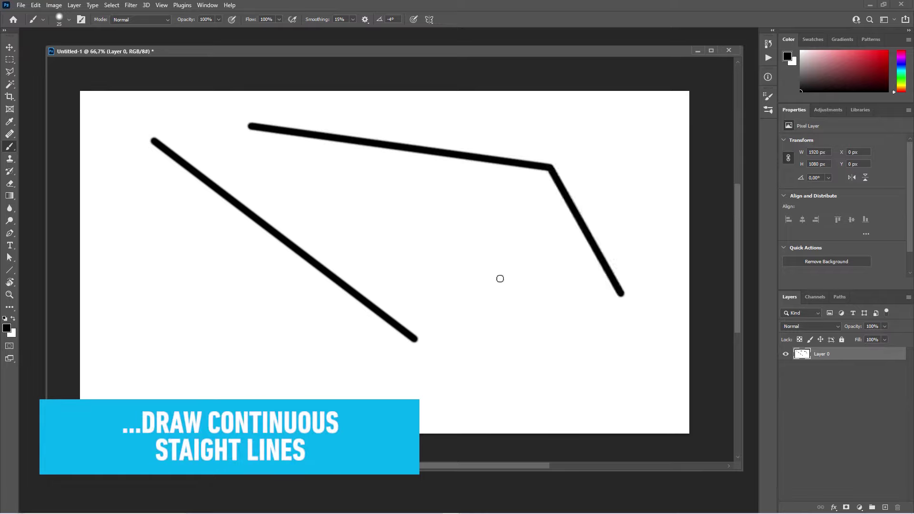
{"action": "left_click", "coordinate": [500, 278], "text": "shift"}
{"action": "left_click", "coordinate": [428, 200], "text": "shift"}
{"action": "left_click", "coordinate": [343, 181], "text": "shift"}
{"action": "left_click", "coordinate": [438, 313], "text": "shift"}
{"action": "left_click", "coordinate": [596, 384], "text": "shift"}
{"action": "left_click", "coordinate": [378, 407], "text": "shift"}
{"action": "left_click", "coordinate": [228, 304], "text": "shift"}
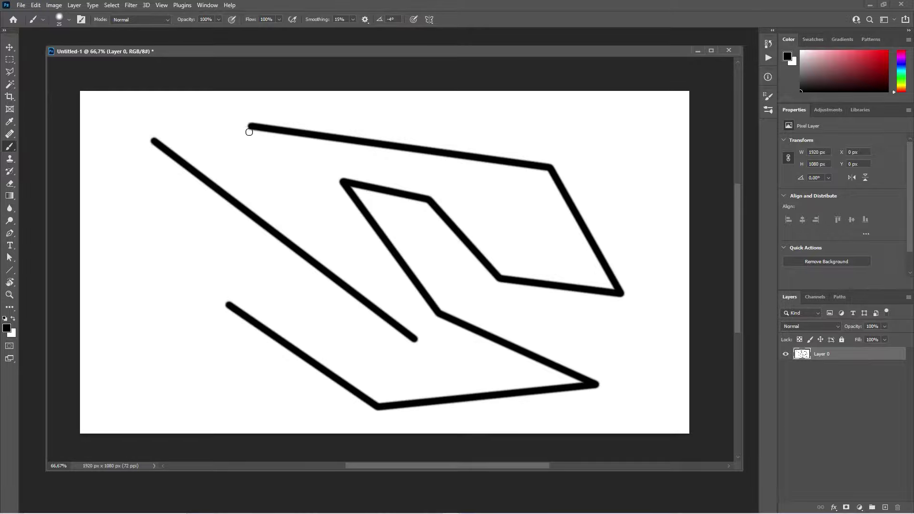
{"action": "left_click", "coordinate": [249, 125], "text": "shift"}
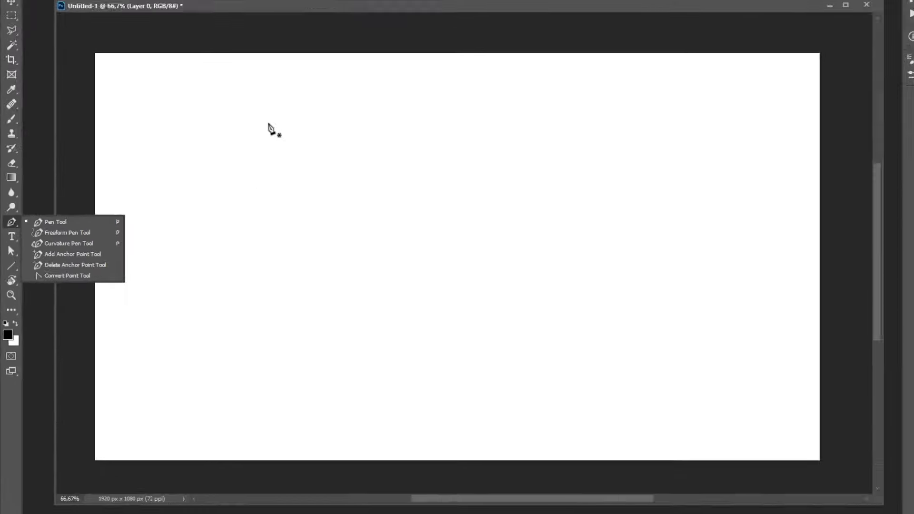
- Place six Pen Tool anchor points to form a zigzag path of straight segments
{"action": "left_click", "coordinate": [216, 148]}
{"action": "left_click", "coordinate": [531, 189]}
{"action": "left_click", "coordinate": [543, 318]}
{"action": "left_click", "coordinate": [377, 235]}
{"action": "left_click", "coordinate": [309, 349]}
{"action": "left_click", "coordinate": [157, 248]}
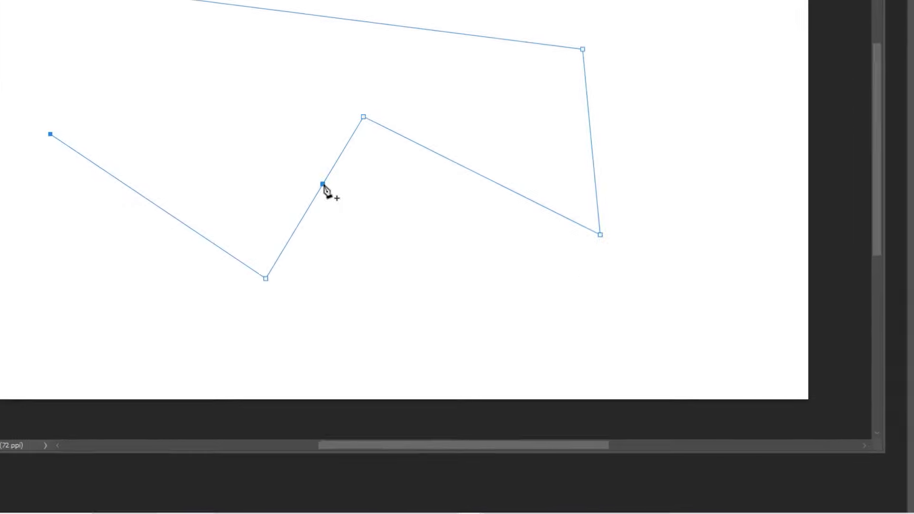
- Stroke the zigzag path with the Brush via Stroke Path, then hide the path outline
{"action": "right_click", "coordinate": [348, 281]}
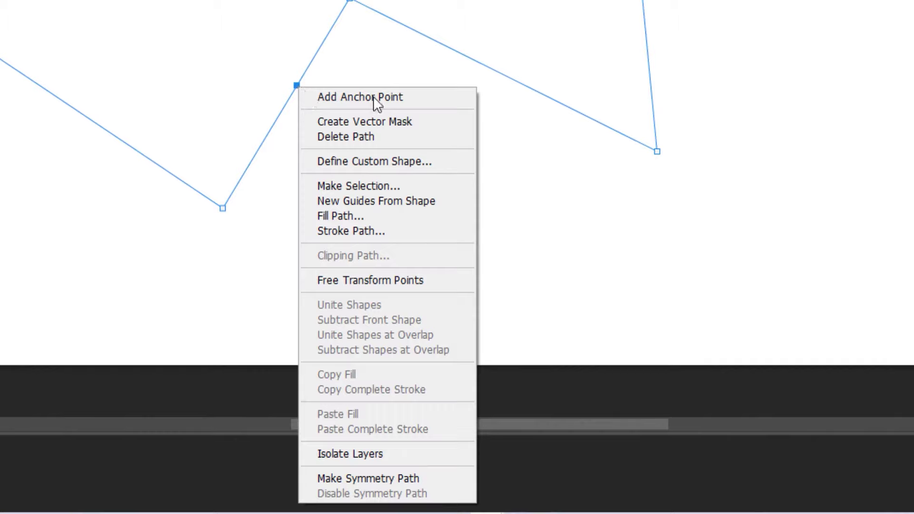
{"action": "left_click", "coordinate": [395, 232]}
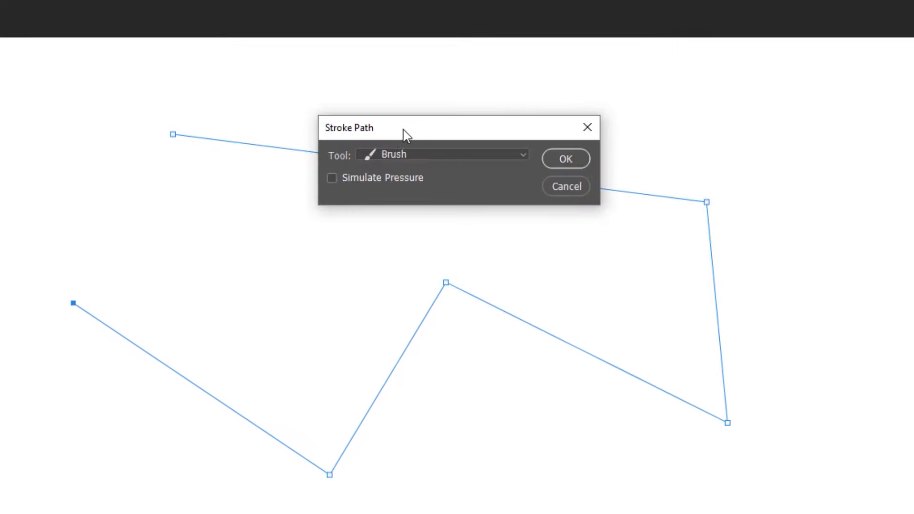
{"action": "left_click_drag", "start_coordinate": [404, 130], "coordinate": [370, 118]}
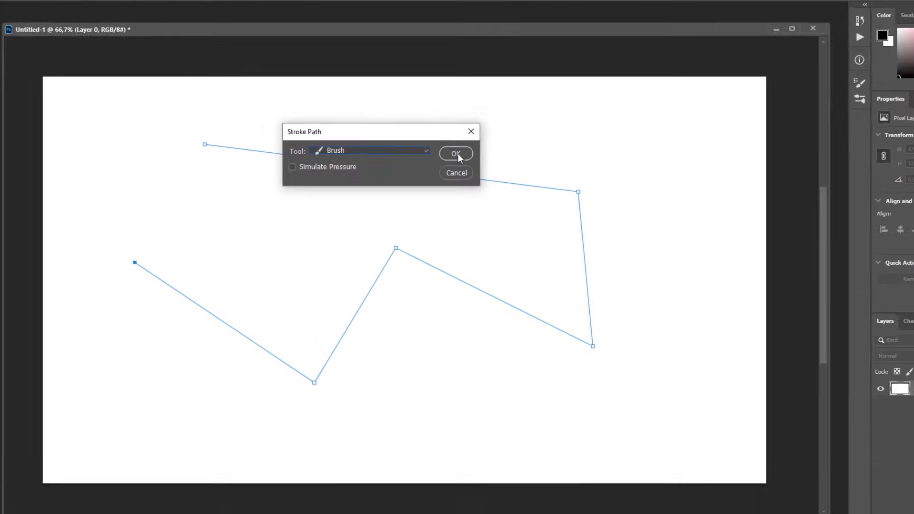
{"action": "left_click", "coordinate": [543, 152]}
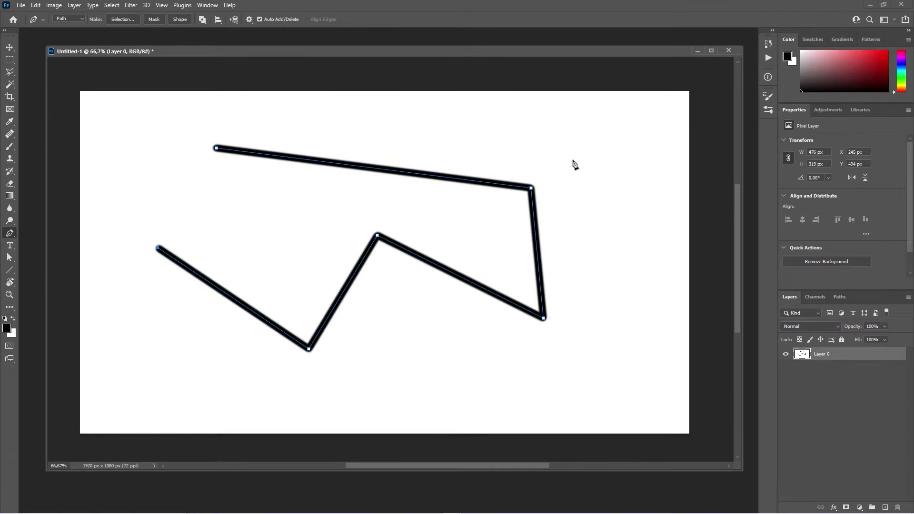
{"action": "key", "text": "Escape"}
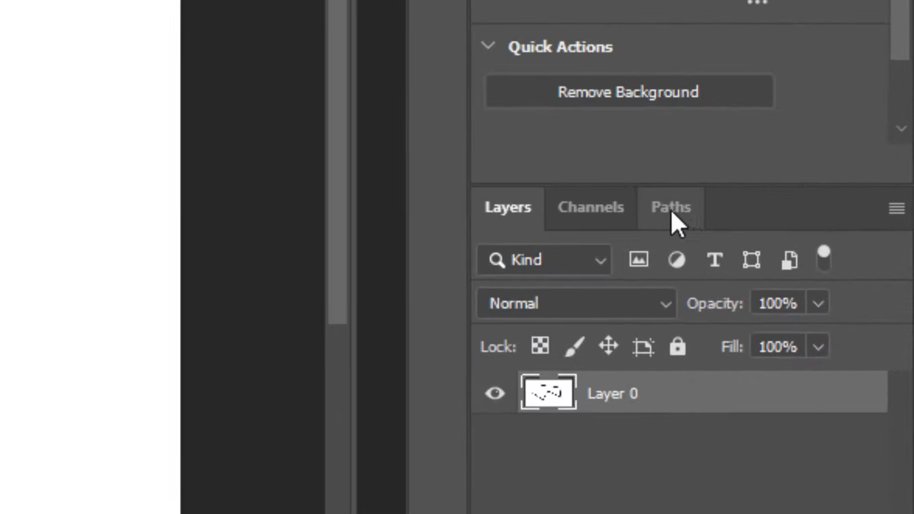
- Show the Work Path again from the Paths panel
{"action": "left_click", "coordinate": [672, 211]}
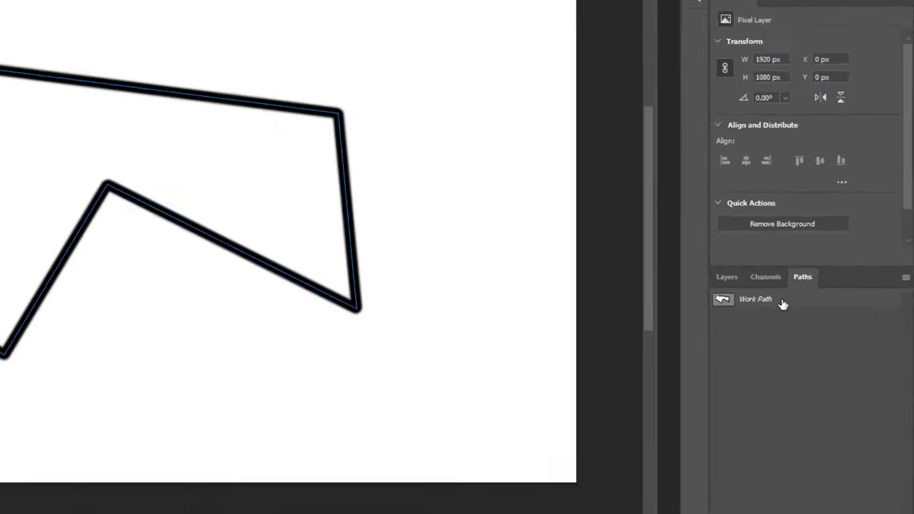
{"action": "left_click", "coordinate": [783, 305]}
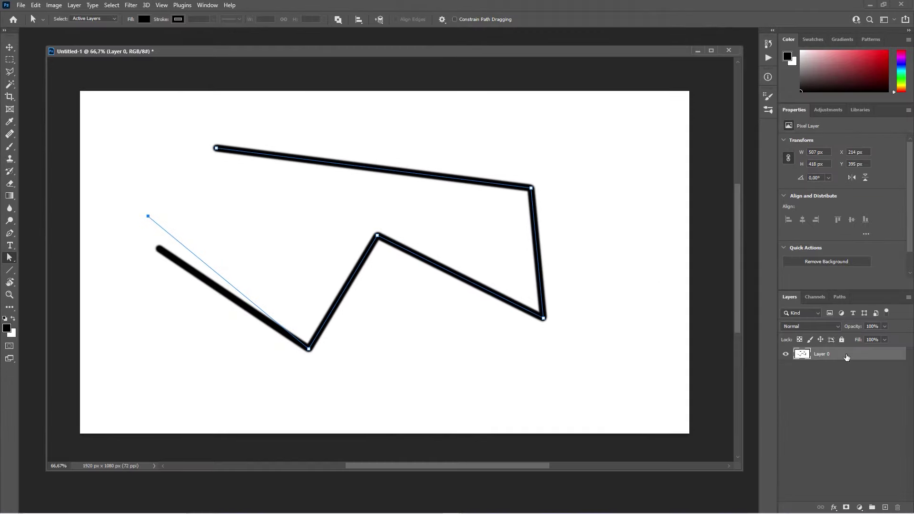
- Remove the old stroke, re-stroke the reshaped path with the brush, hide it, then undo the stroke
{"action": "key", "text": "Delete"}
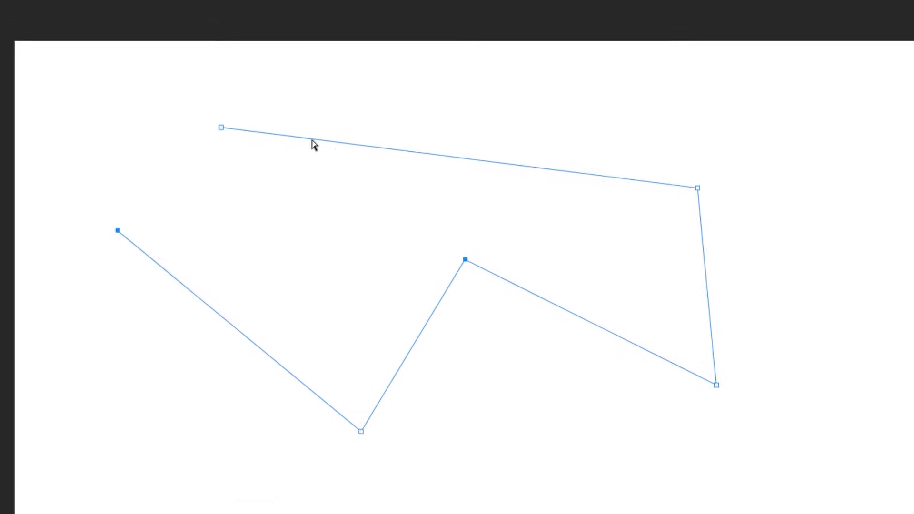
{"action": "right_click", "coordinate": [275, 157]}
{"action": "left_click", "coordinate": [504, 302]}
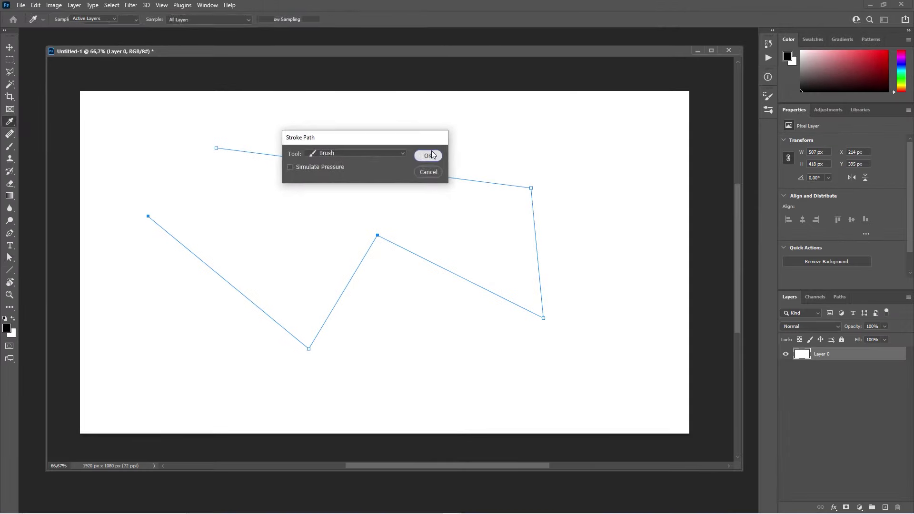
{"action": "left_click", "coordinate": [714, 110]}
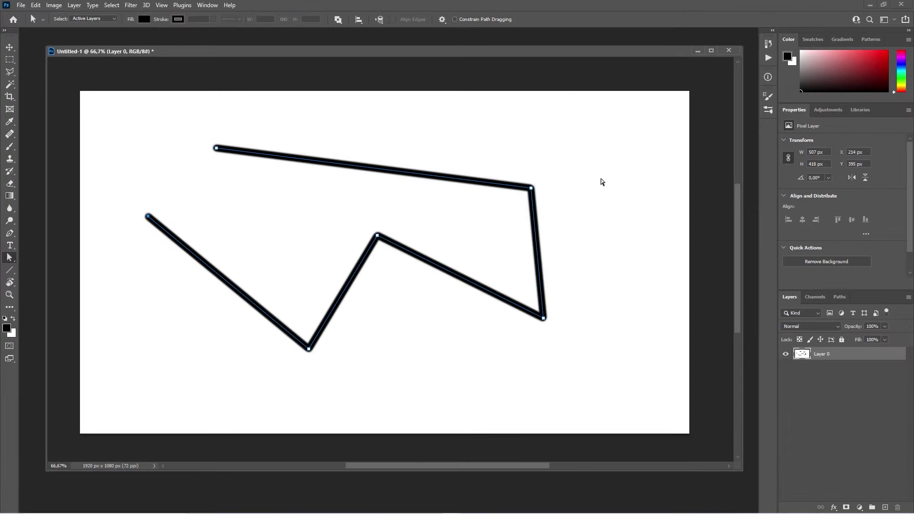
{"action": "key", "text": "Return"}
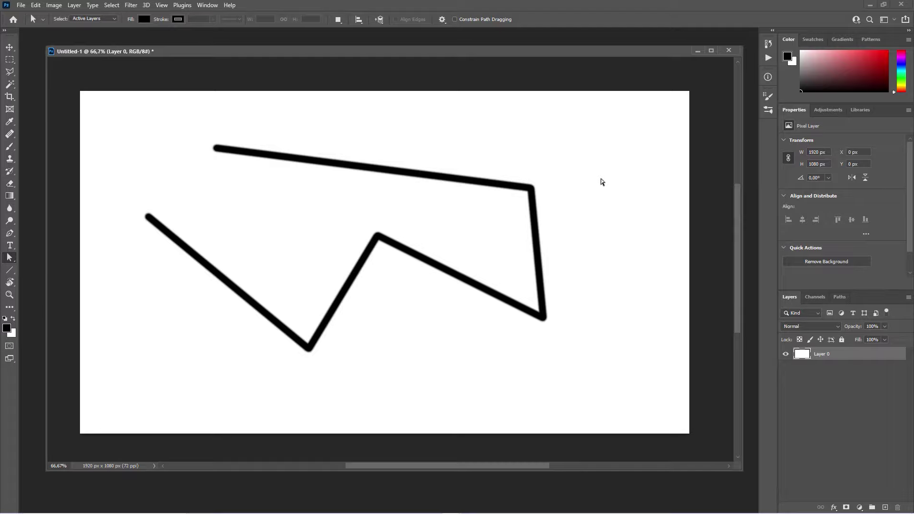
{"action": "key", "text": "ctrl+z"}
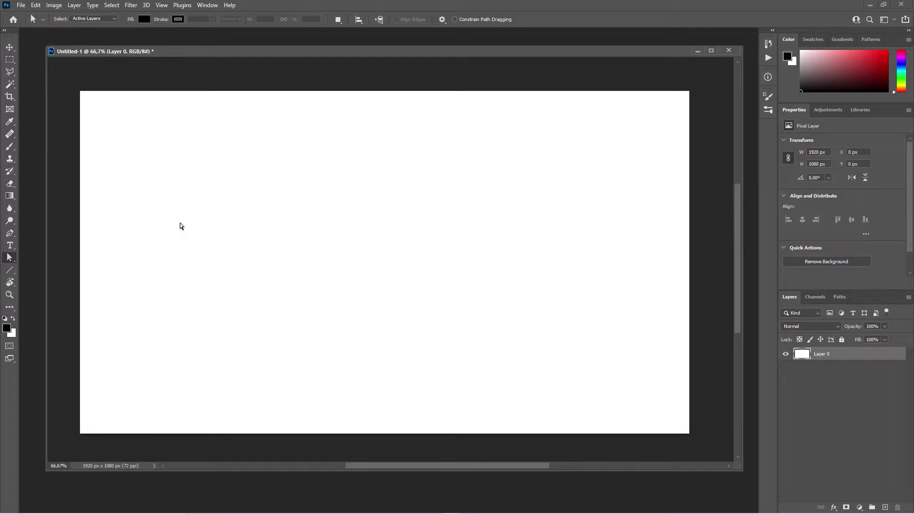
- Drag a rectangular marquee near the centre and stroke it 5 px black, centered
{"action": "key", "text": "m"}
{"action": "left_click_drag", "start_coordinate": [221, 162], "coordinate": [594, 352]}
{"action": "right_click", "coordinate": [594, 214]}
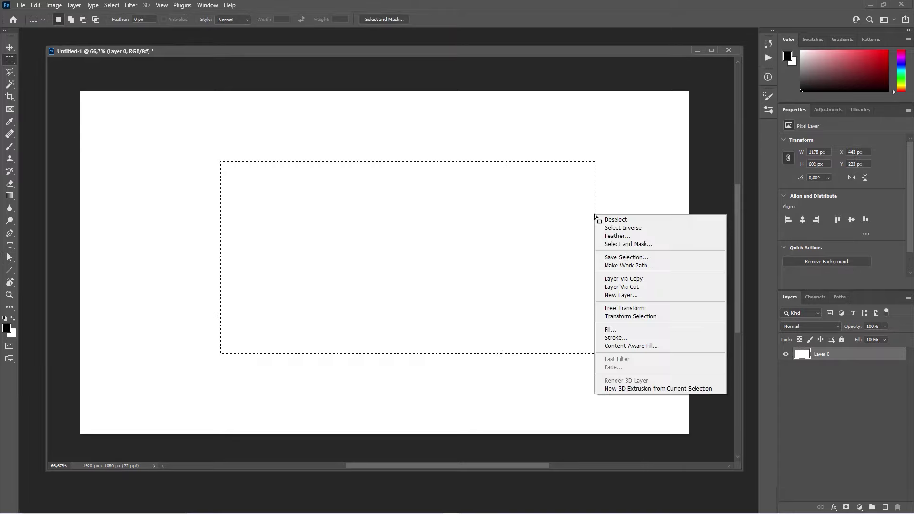
{"action": "left_click", "coordinate": [631, 339]}
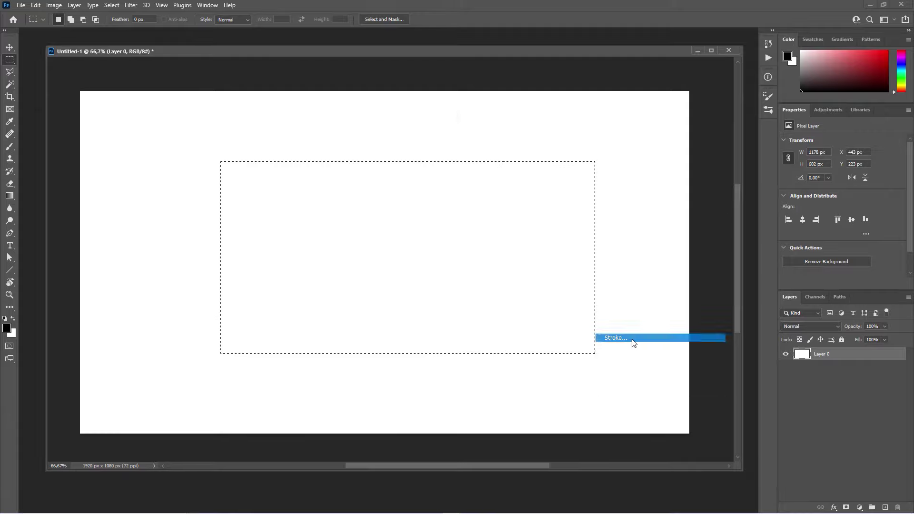
{"action": "mouse_move", "coordinate": [339, 122]}
{"action": "left_mouse_down"}
{"action": "mouse_move", "coordinate": [378, 156]}
{"action": "mouse_move", "coordinate": [347, 126]}
{"action": "left_mouse_up"}
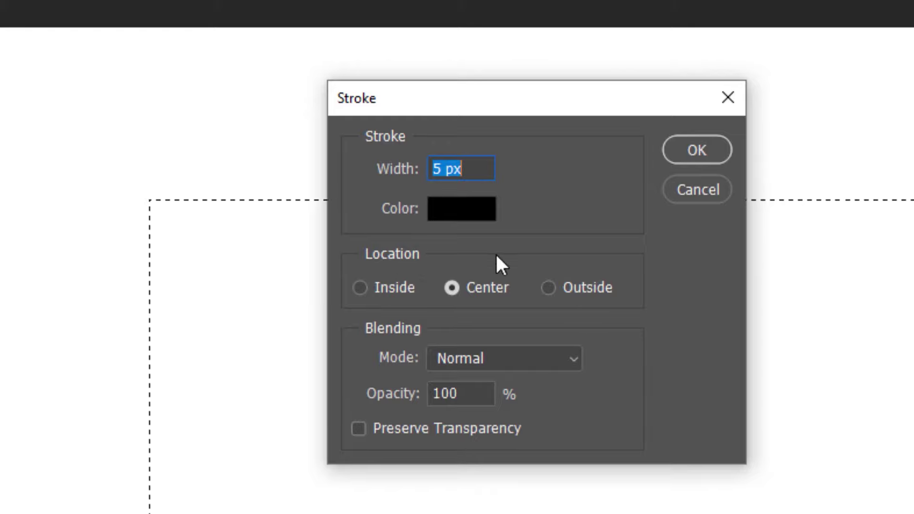
{"action": "left_click", "coordinate": [696, 150]}
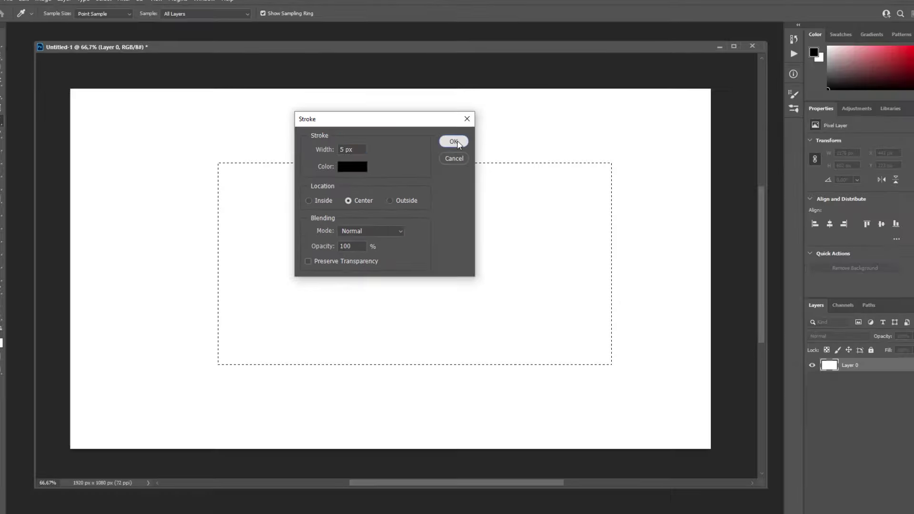
- Drop the rectangle selection and build a many-cornered Polygonal Lasso selection, closing it at the start
{"action": "key", "text": "m"}
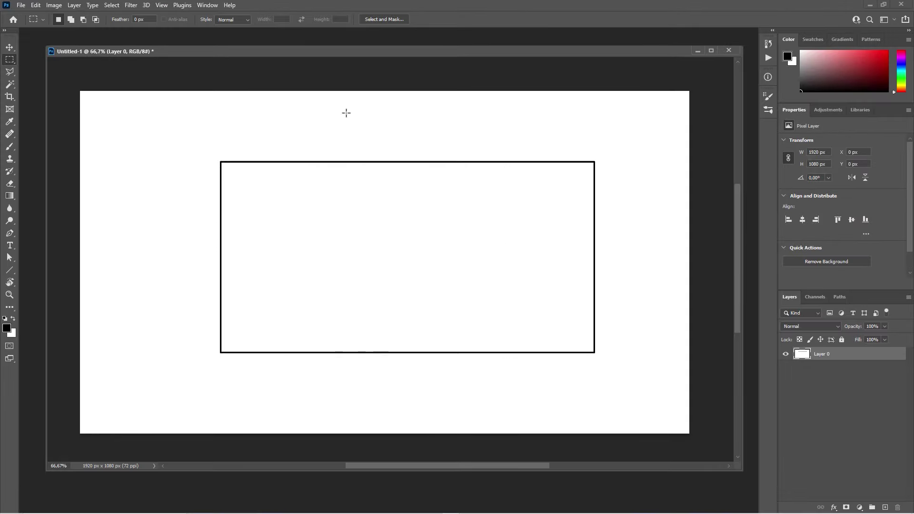
{"action": "left_click", "coordinate": [652, 334]}
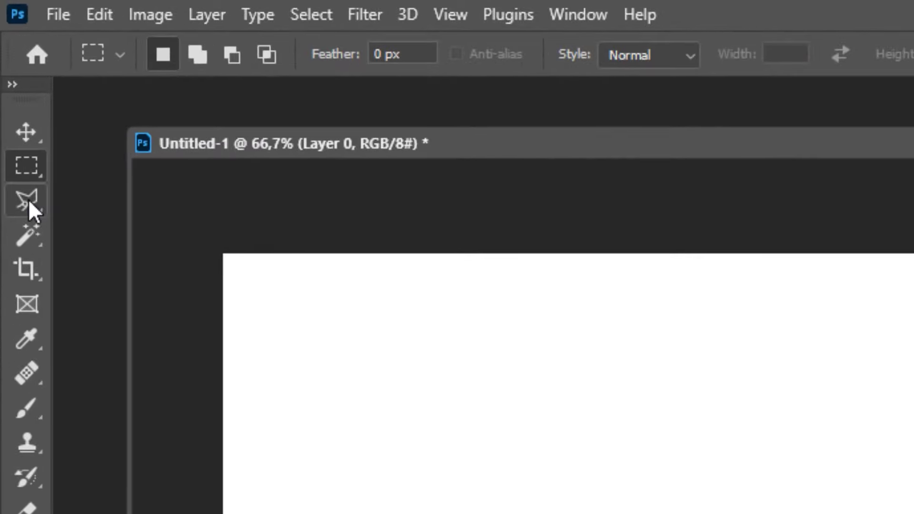
{"action": "left_click", "coordinate": [27, 199]}
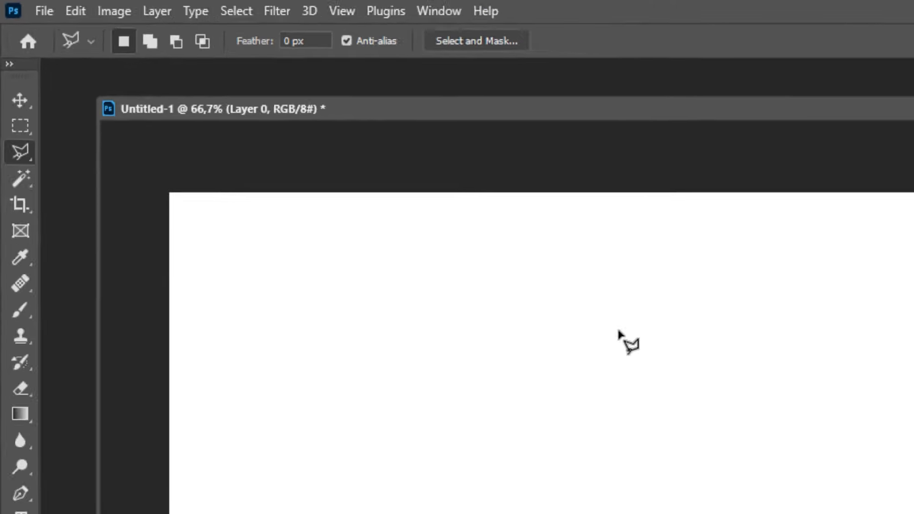
{"action": "left_click", "coordinate": [817, 436]}
{"action": "left_click", "coordinate": [235, 307]}
{"action": "left_click", "coordinate": [337, 262]}
{"action": "left_click", "coordinate": [362, 373]}
{"action": "left_click", "coordinate": [557, 392]}
{"action": "left_click", "coordinate": [540, 273]}
{"action": "left_click", "coordinate": [455, 267]}
{"action": "left_click", "coordinate": [605, 195]}
{"action": "left_click", "coordinate": [484, 132]}
{"action": "left_click", "coordinate": [386, 175]}
{"action": "left_click", "coordinate": [292, 157]}
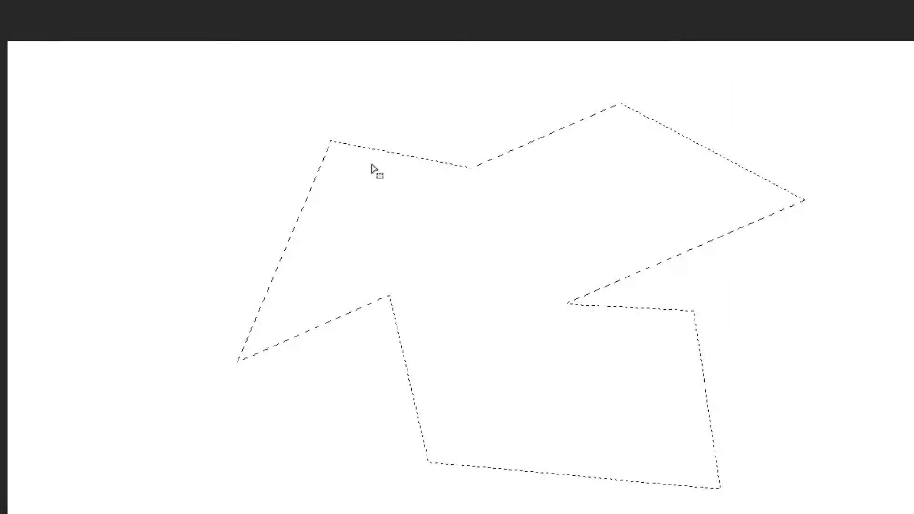
- Stroke the polygon selection in black, deselect, then undo to clear the canvas
{"action": "right_click", "coordinate": [379, 153]}
{"action": "left_click", "coordinate": [438, 345]}
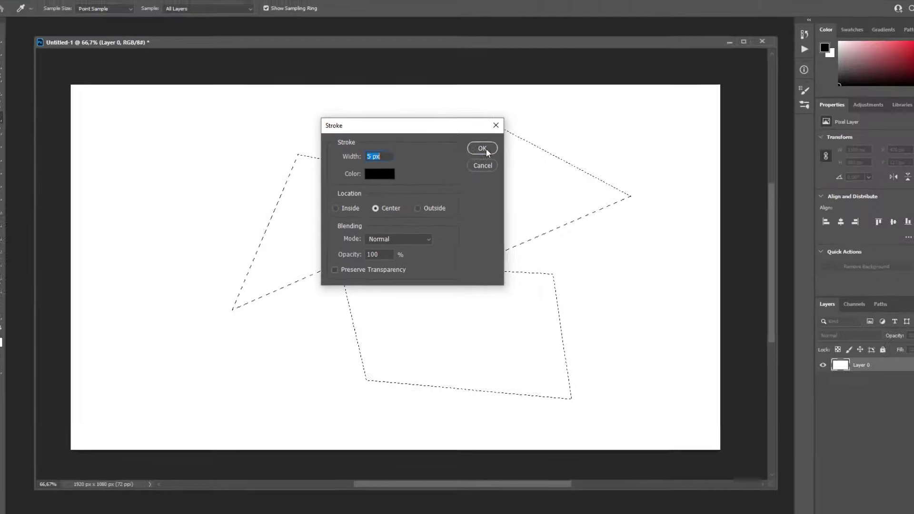
{"action": "left_click", "coordinate": [709, 86]}
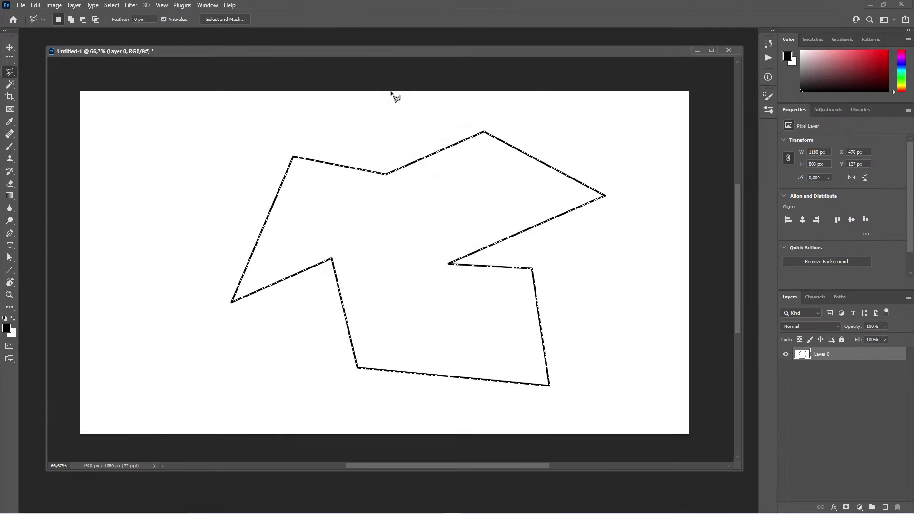
{"action": "key", "text": "ctrl+d"}
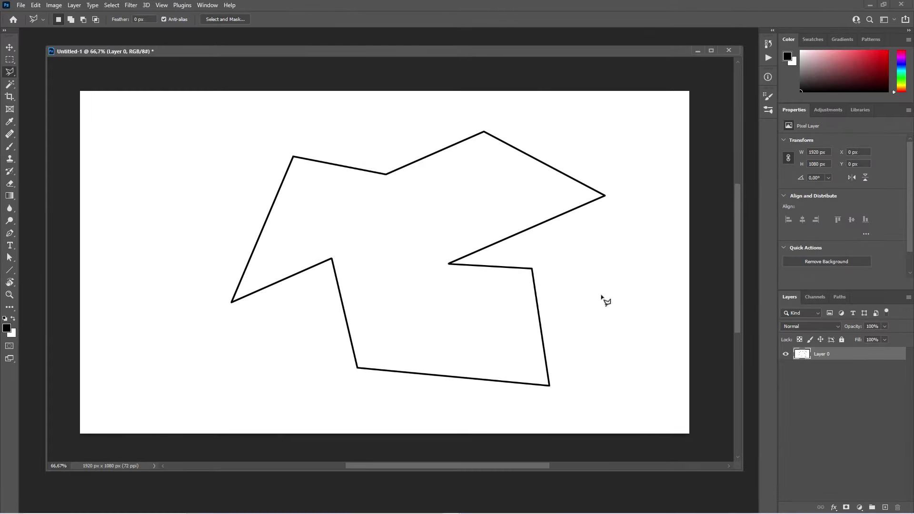
{"action": "key", "text": "ctrl+z"}
{"action": "key", "text": "ctrl+z"}
{"action": "key", "text": "ctrl+z"}
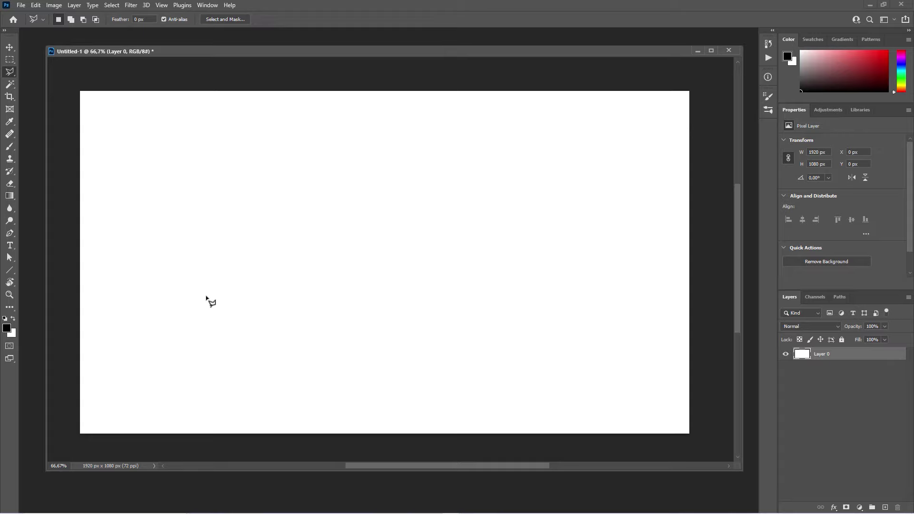
{"action": "left_click", "coordinate": [10, 270]}
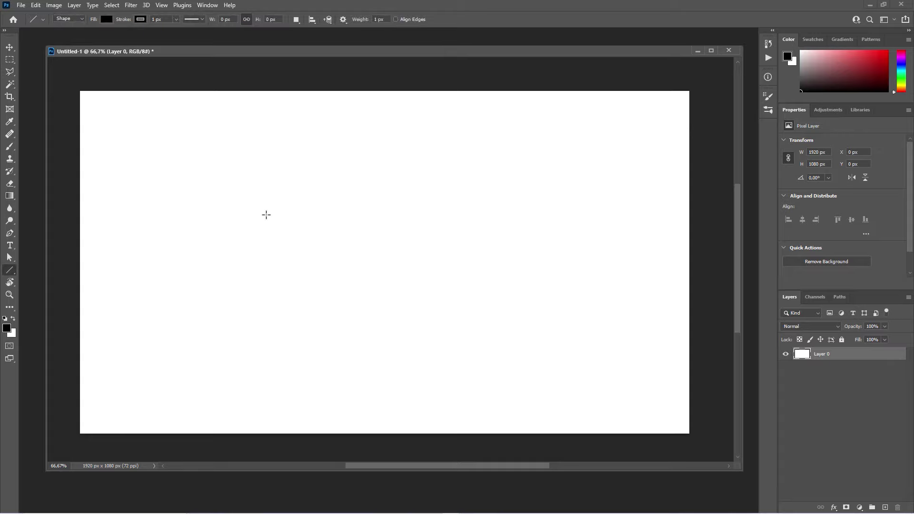
{"action": "left_click_drag", "start_coordinate": [236, 180], "coordinate": [603, 188]}
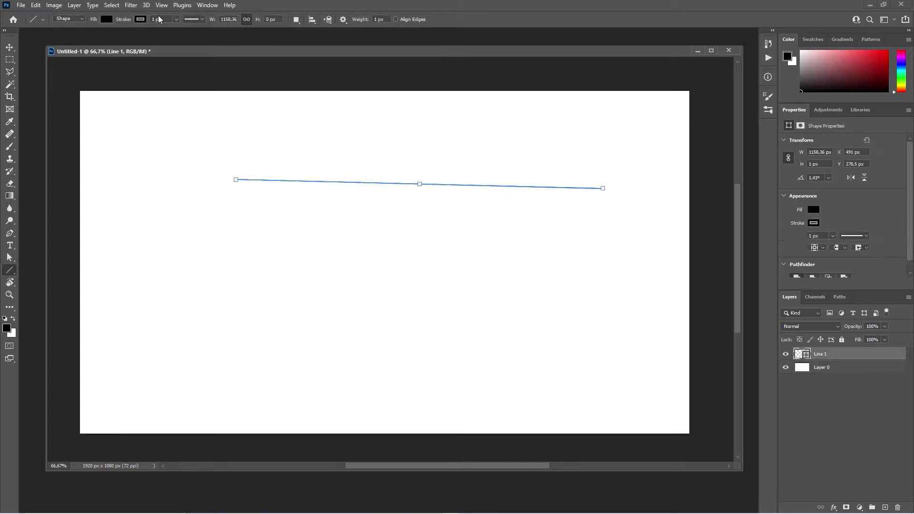
{"action": "left_click", "coordinate": [176, 19]}
{"action": "left_click_drag", "start_coordinate": [169, 30], "coordinate": [188, 31]}
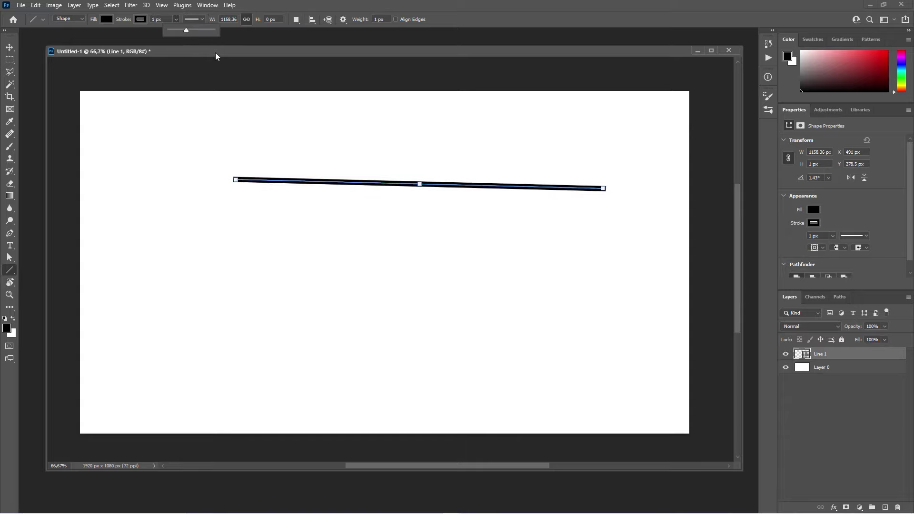
{"action": "key", "text": "Escape"}
{"action": "left_click", "coordinate": [828, 369]}
{"action": "left_click", "coordinate": [825, 358]}
{"action": "key", "text": "Delete"}
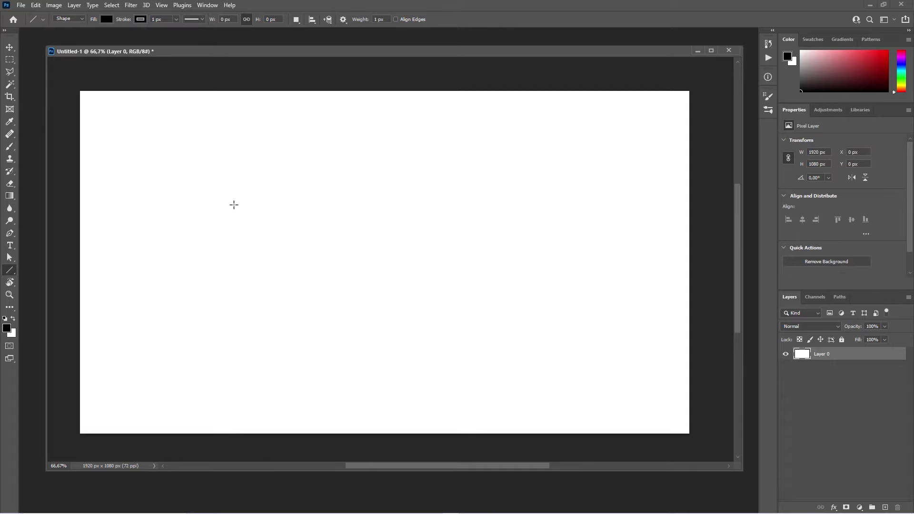
- Try a straight brush line (undone), then a two-point straight Pen path
{"action": "key", "text": "b"}
{"action": "left_click", "coordinate": [220, 183]}
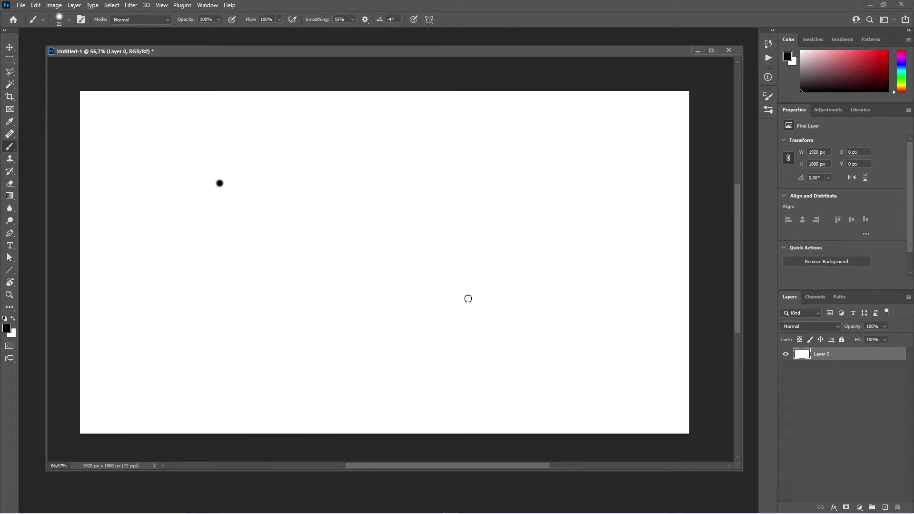
{"action": "left_click", "coordinate": [467, 299], "text": "shift"}
{"action": "key", "text": "ctrl+z"}
{"action": "key", "text": "ctrl+z"}
{"action": "left_click", "coordinate": [10, 234]}
{"action": "left_click", "coordinate": [202, 182]}
{"action": "left_click", "coordinate": [462, 332]}
{"action": "right_click", "coordinate": [408, 305]}
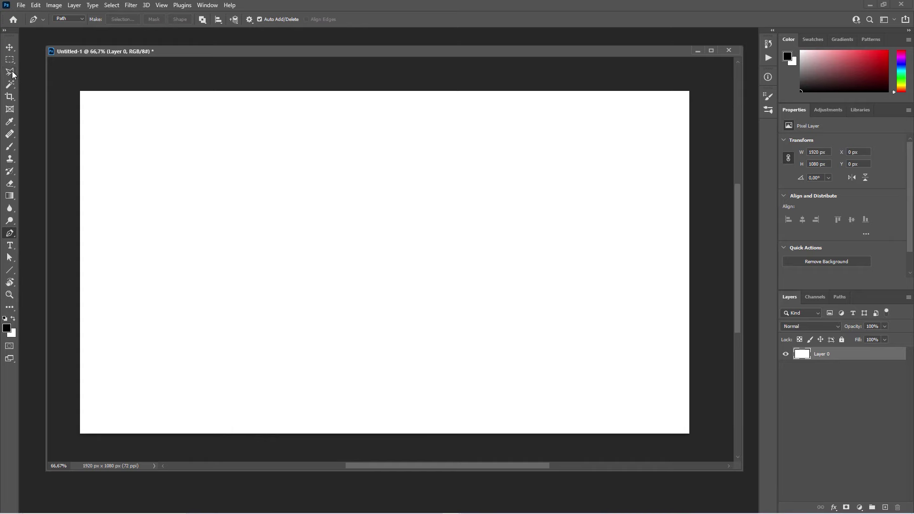
- Make a closed four-sided Polygonal Lasso selection on the canvas
{"action": "key", "text": "l"}
{"action": "left_click", "coordinate": [196, 213]}
{"action": "left_click", "coordinate": [320, 352]}
{"action": "left_click", "coordinate": [494, 247]}
{"action": "left_click", "coordinate": [358, 137]}
{"action": "left_click", "coordinate": [196, 212]}
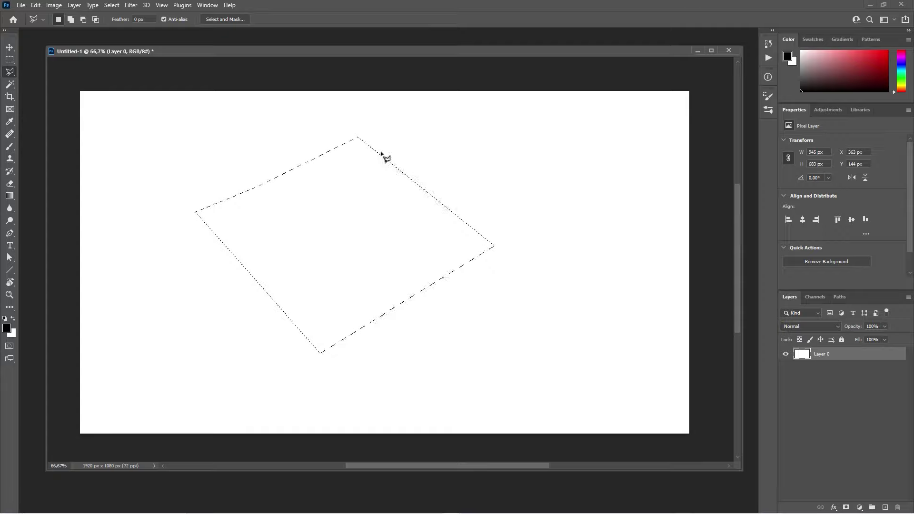
- Stroke the four-sided selection in 5 px black and deselect to show the outline
{"action": "right_click", "coordinate": [384, 160]}
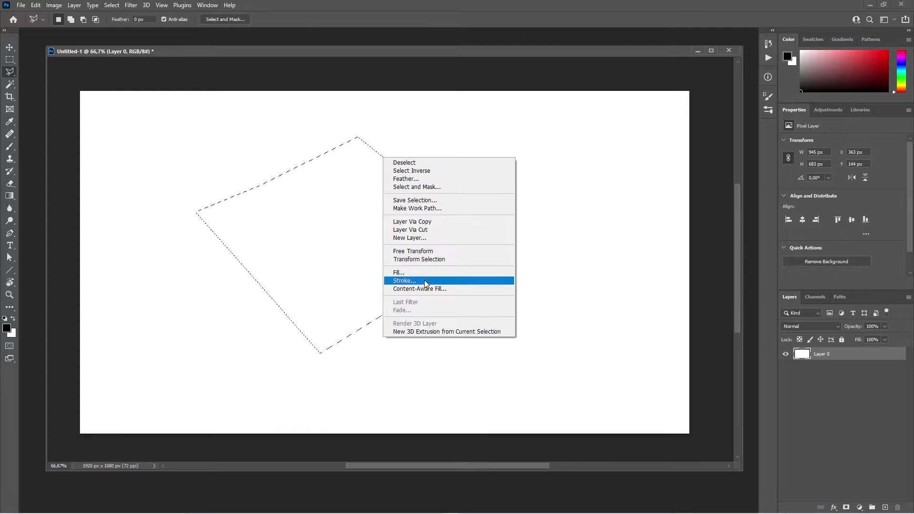
{"action": "left_click", "coordinate": [481, 281]}
{"action": "mouse_move", "coordinate": [379, 138]}
{"action": "left_mouse_down"}
{"action": "mouse_move", "coordinate": [583, 158]}
{"action": "mouse_move", "coordinate": [588, 107]}
{"action": "left_mouse_up"}
{"action": "left_click", "coordinate": [676, 120]}
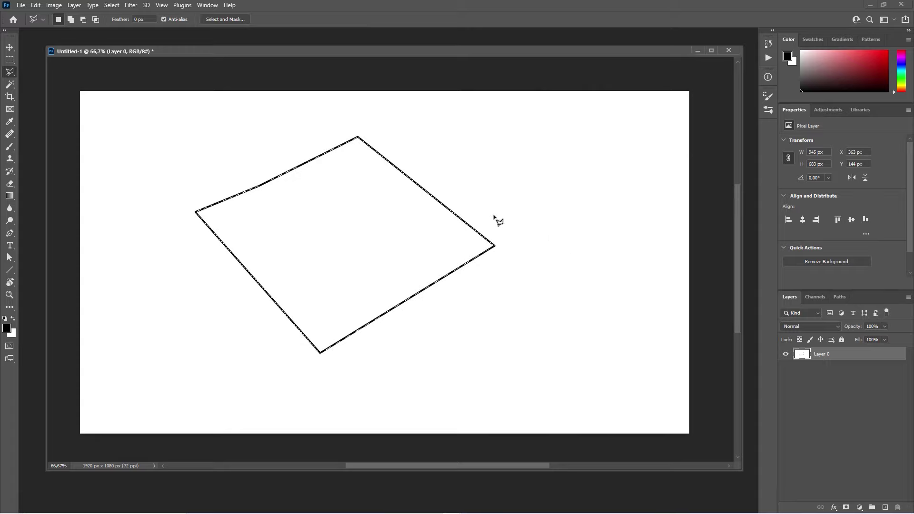
{"action": "key", "text": "ctrl+d"}
{"action": "mouse_move", "coordinate": [347, 207]}
{"action": "left_mouse_down"}
{"action": "mouse_move", "coordinate": [333, 230]}
{"action": "mouse_move", "coordinate": [357, 204]}
{"action": "left_mouse_up"}
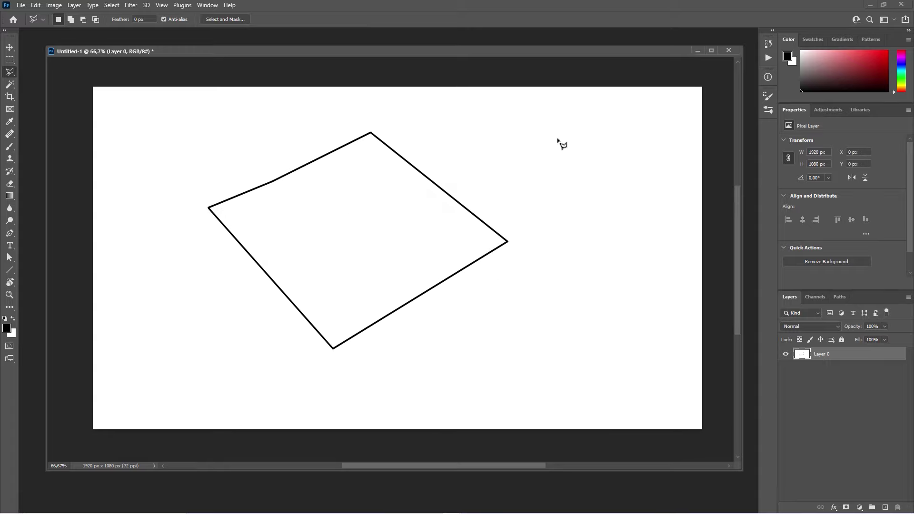